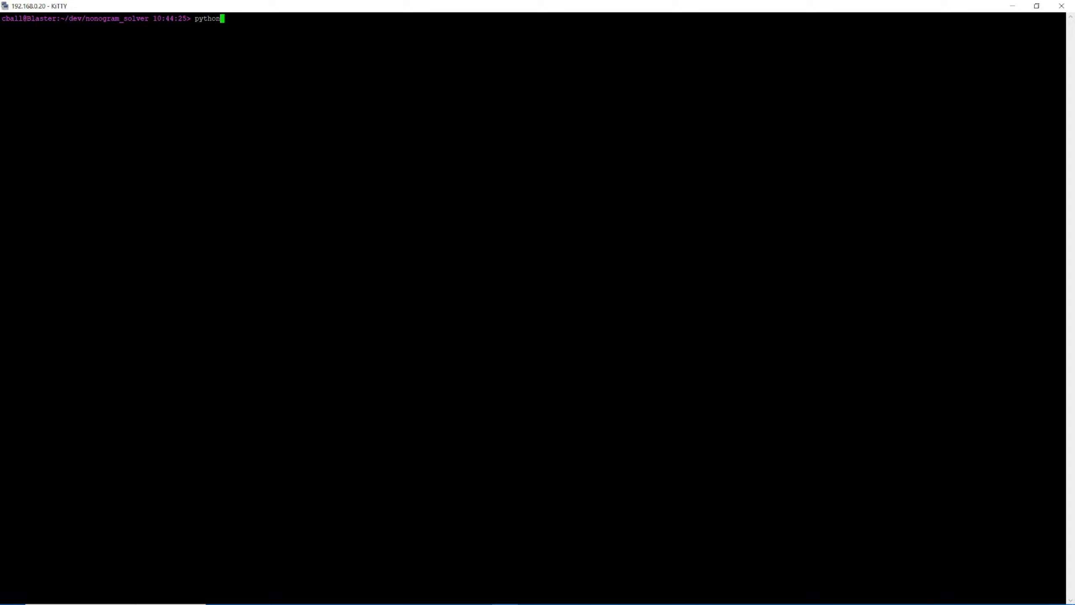
# Step: Run nonogram_solver.py with python3 and maximize the solver window
pyautogui.press('Return')
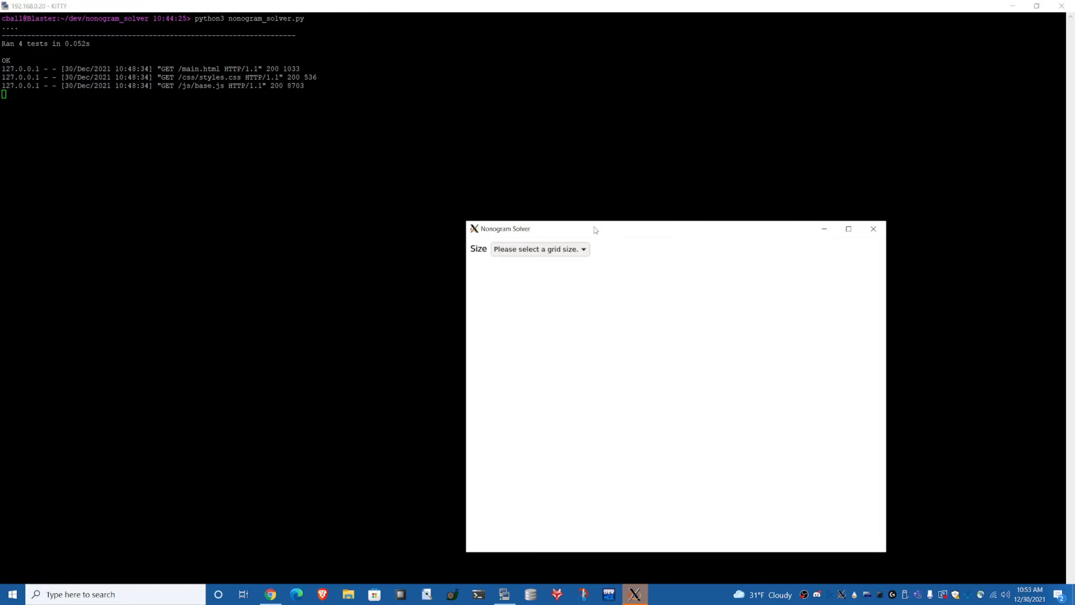
pyautogui.doubleClick(595, 230)
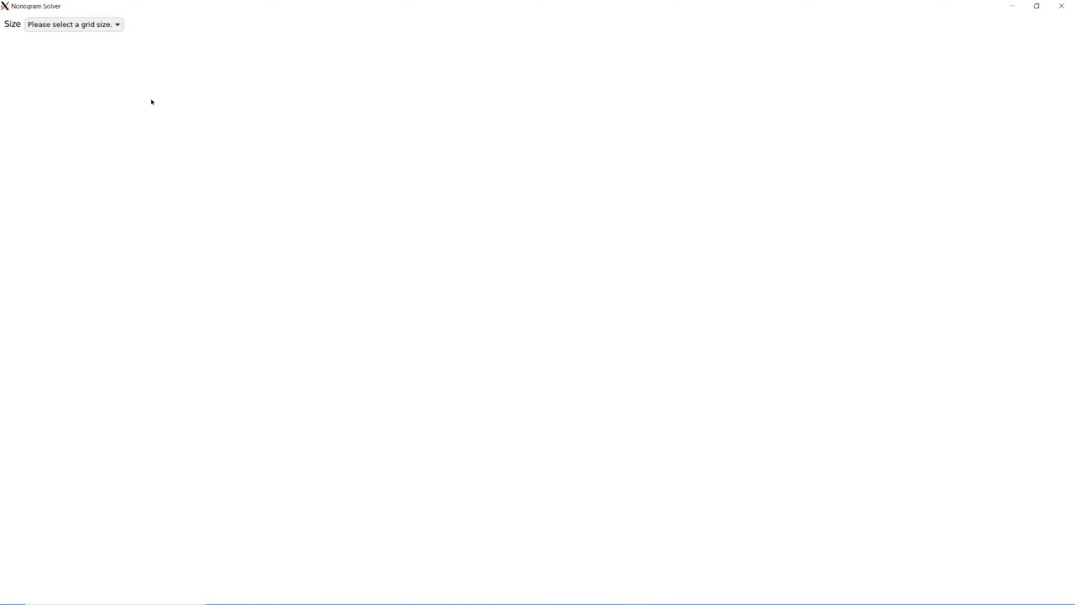
# Step: Try the 5x5 grid size, and set the puzzle grid to 15x15
pyautogui.click(68, 24)
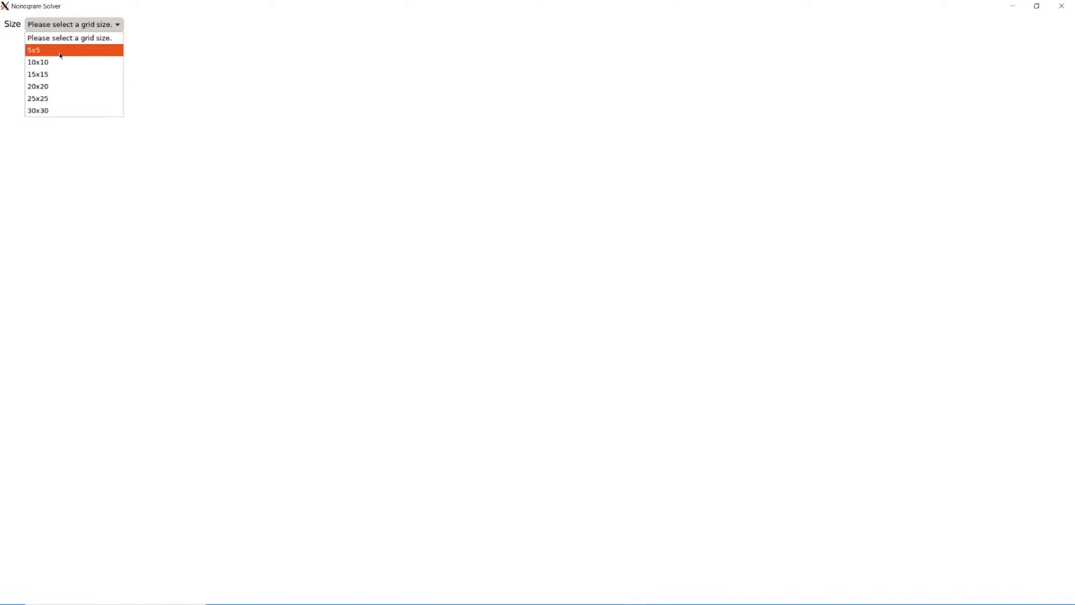
pyautogui.click(61, 50)
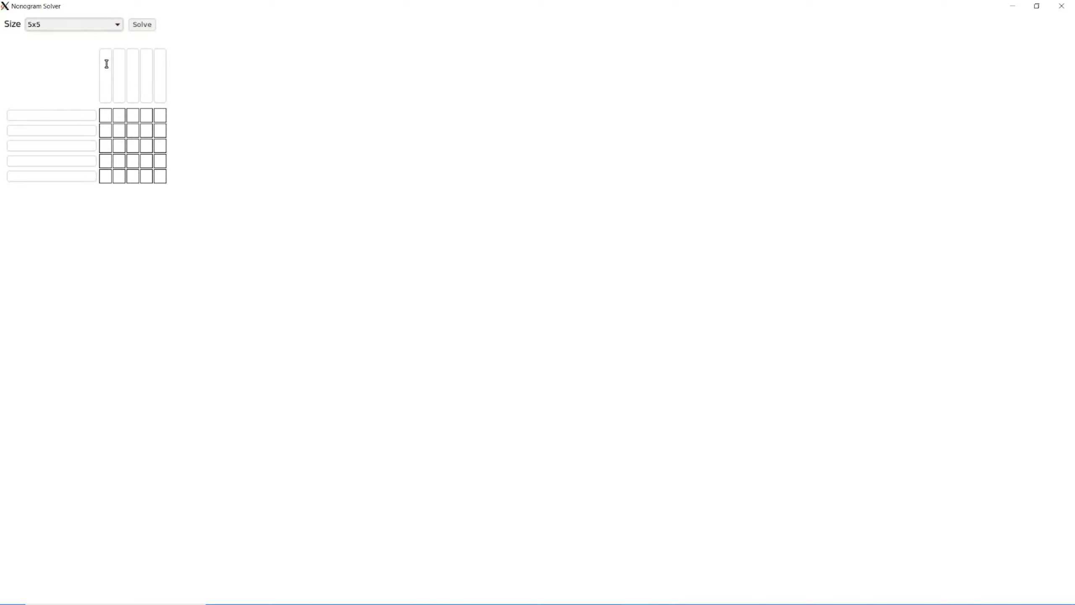
pyautogui.click(108, 25)
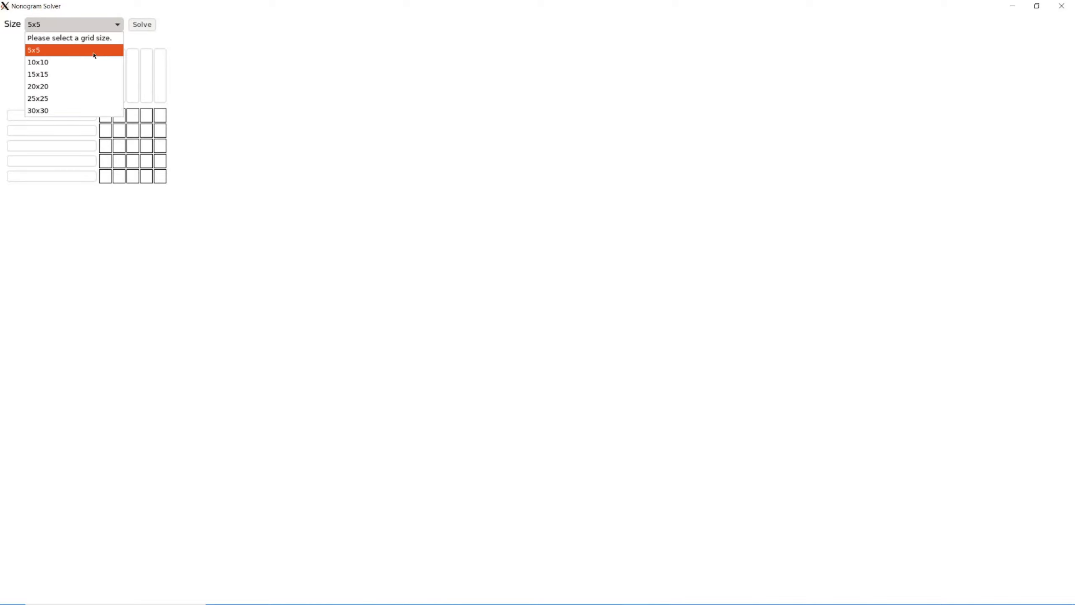
pyautogui.click(84, 75)
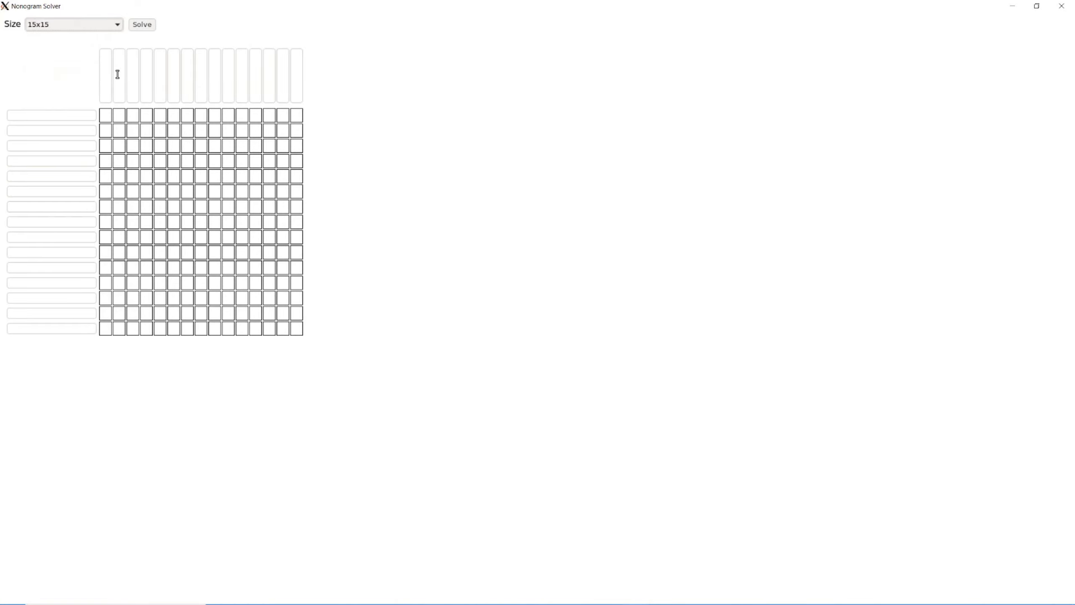
pyautogui.click(108, 74)
pyautogui.write('3')
pyautogui.press('BackSpace')
pyautogui.press('BackSpace')
# Step: Enter the clues for rows 1 to 4 of the grid: 3,2; 1,4,1; 2; and 1,2
pyautogui.click(66, 115)
pyautogui.write('3,2')
pyautogui.press('Tab')
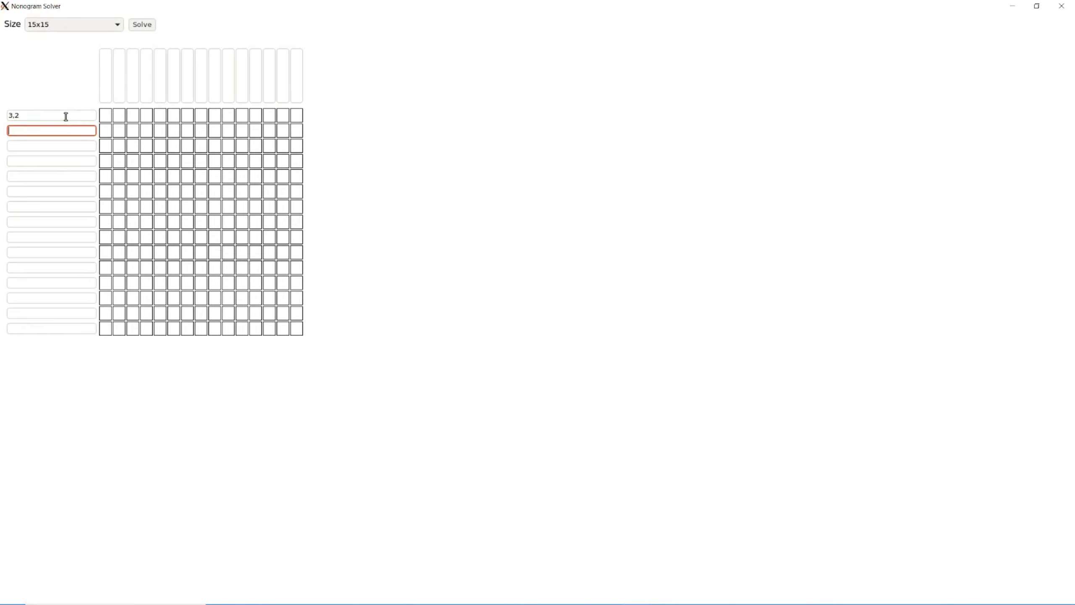
pyautogui.write('1,4,1')
pyautogui.press('Tab')
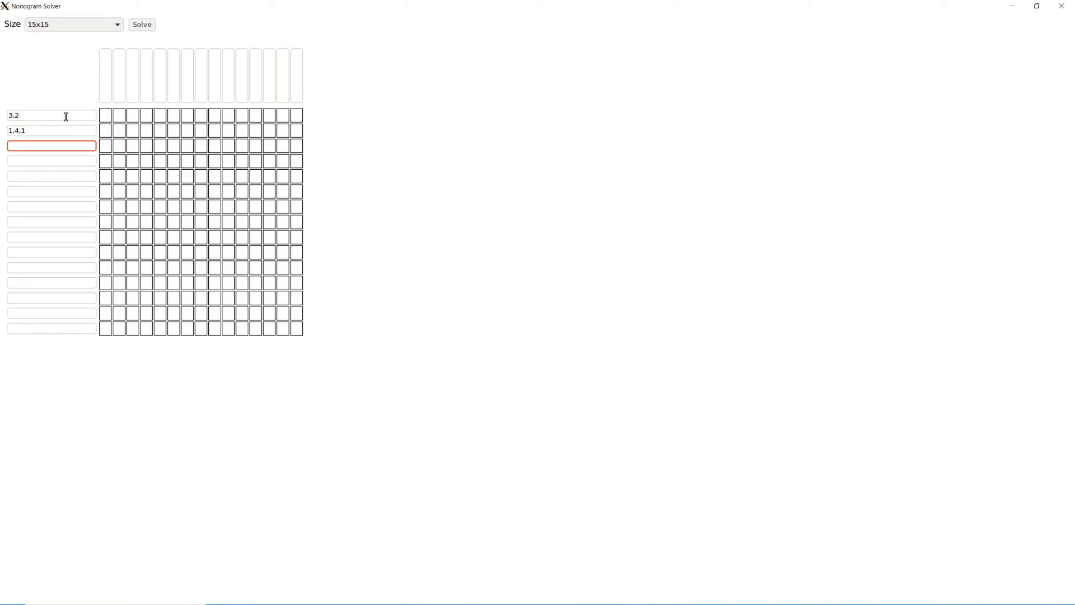
pyautogui.write('2')
pyautogui.press('Tab')
pyautogui.write('1,2')
pyautogui.press('Tab')
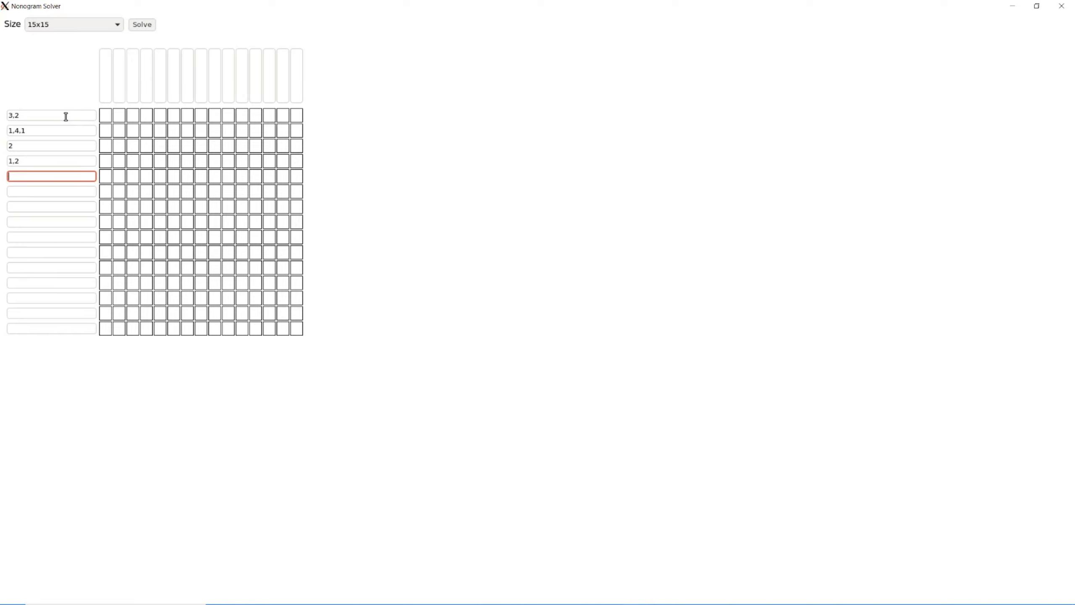
# Step: Enter the clues for rows 5 to 8 of the grid: 1,5; 2,7; 11; and 5,2
pyautogui.write('1,5')
pyautogui.press('Tab')
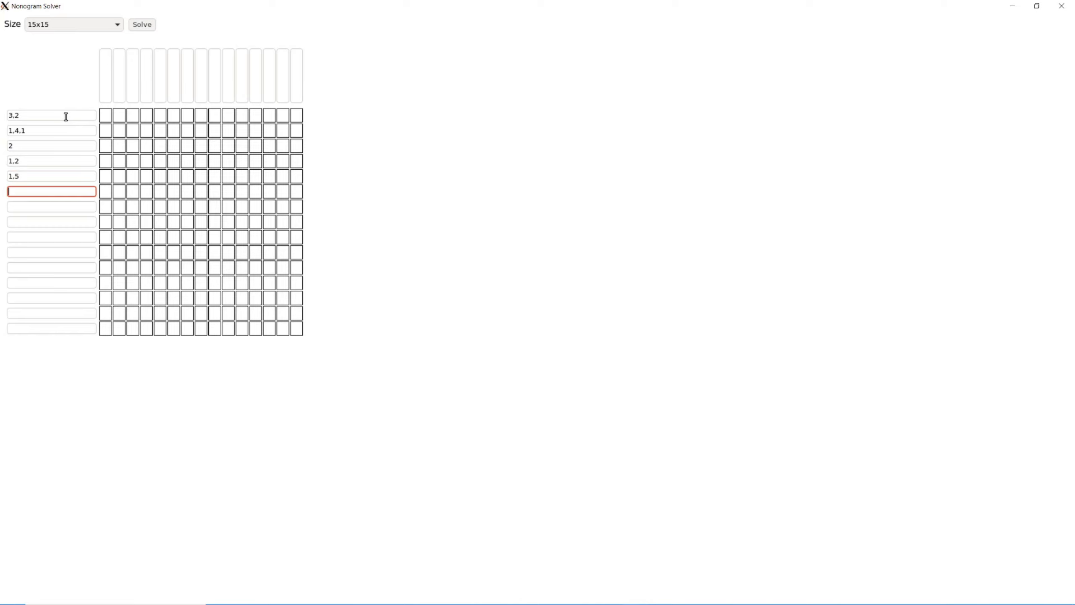
pyautogui.write('2,7')
pyautogui.press('Tab')
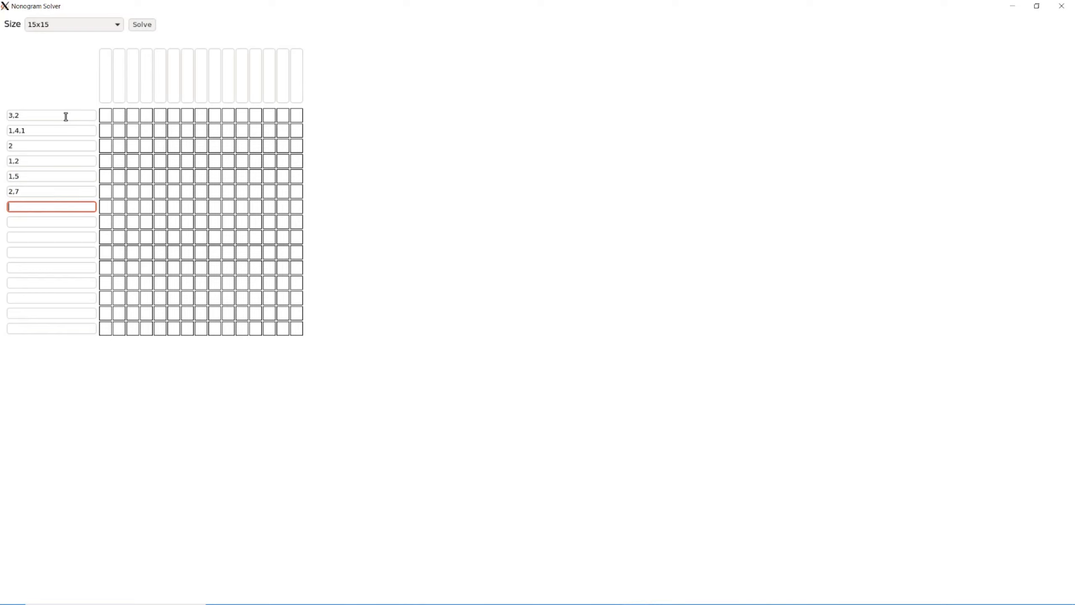
pyautogui.write('11')
pyautogui.press('Tab')
pyautogui.write('5,2')
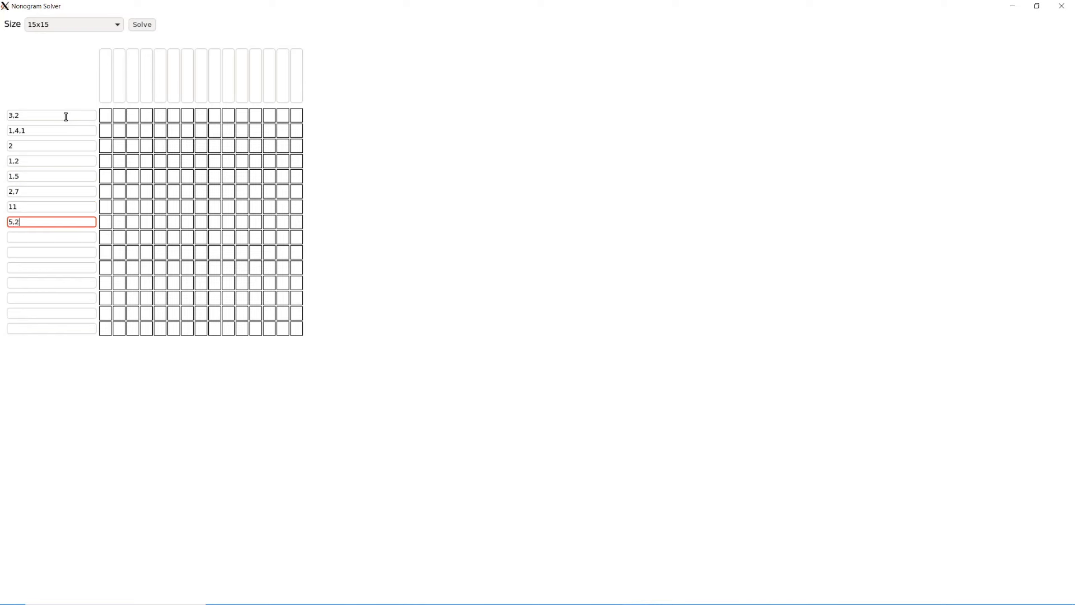
pyautogui.press('Tab')
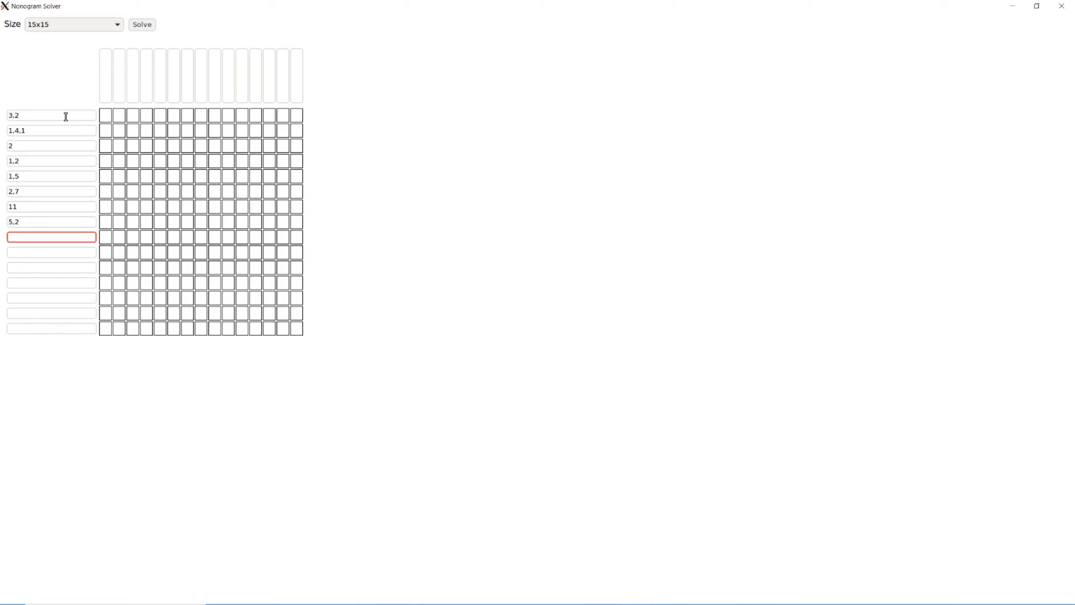
# Step: Enter the clues for rows 9 to 11 of the grid: 4,5; 3,2,1; and 3,1,3
pyautogui.write('4,5')
pyautogui.press('Tab')
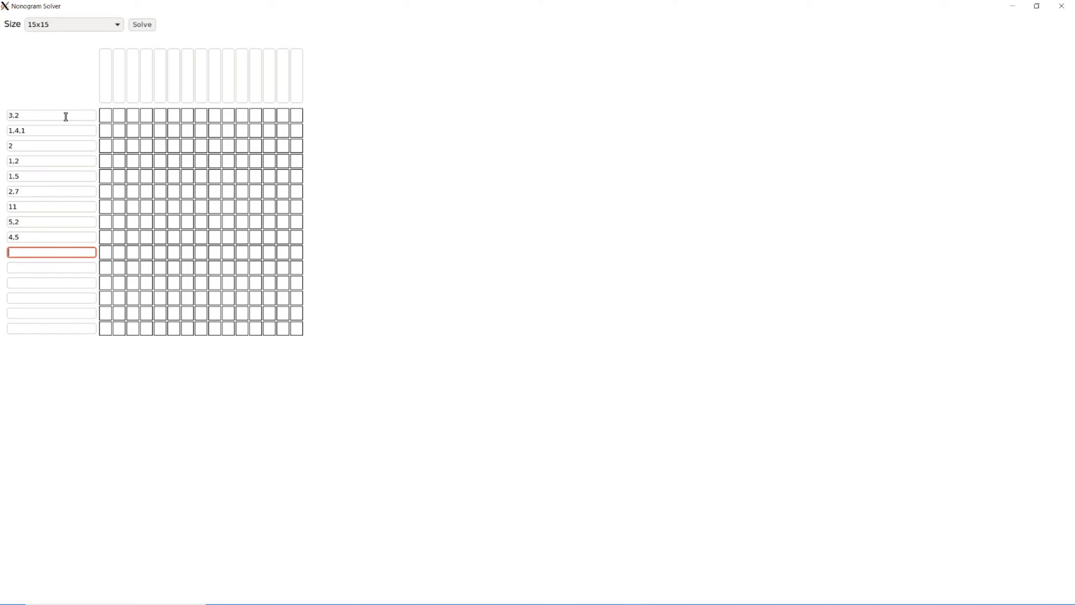
pyautogui.write('3,21,')
pyautogui.press('BackSpace')
pyautogui.press('BackSpace')
pyautogui.write(',1')
pyautogui.press('Tab')
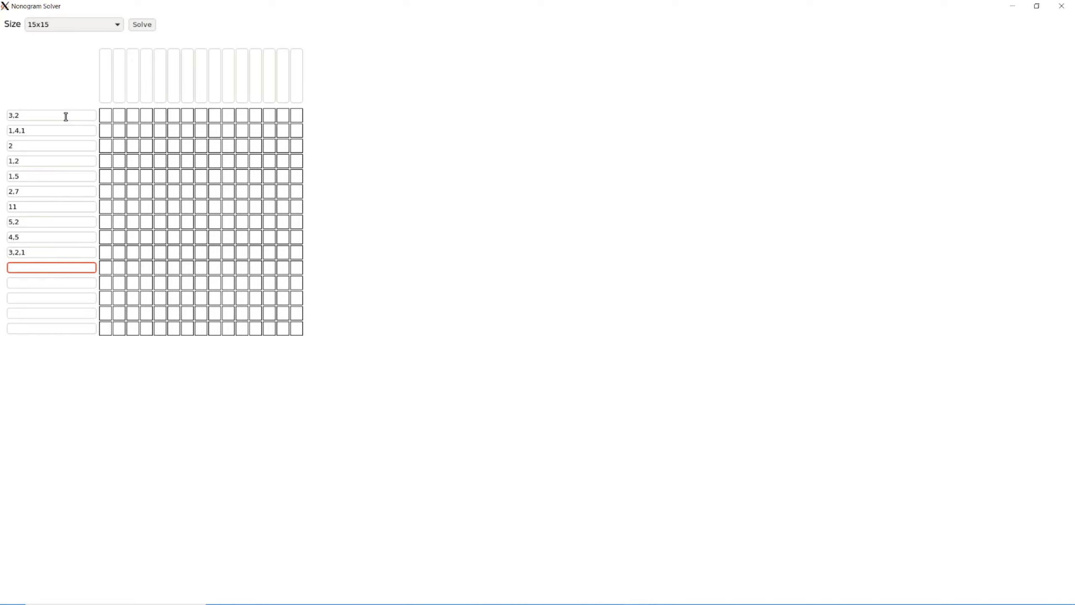
pyautogui.write('3,1,3')
pyautogui.press('Tab')
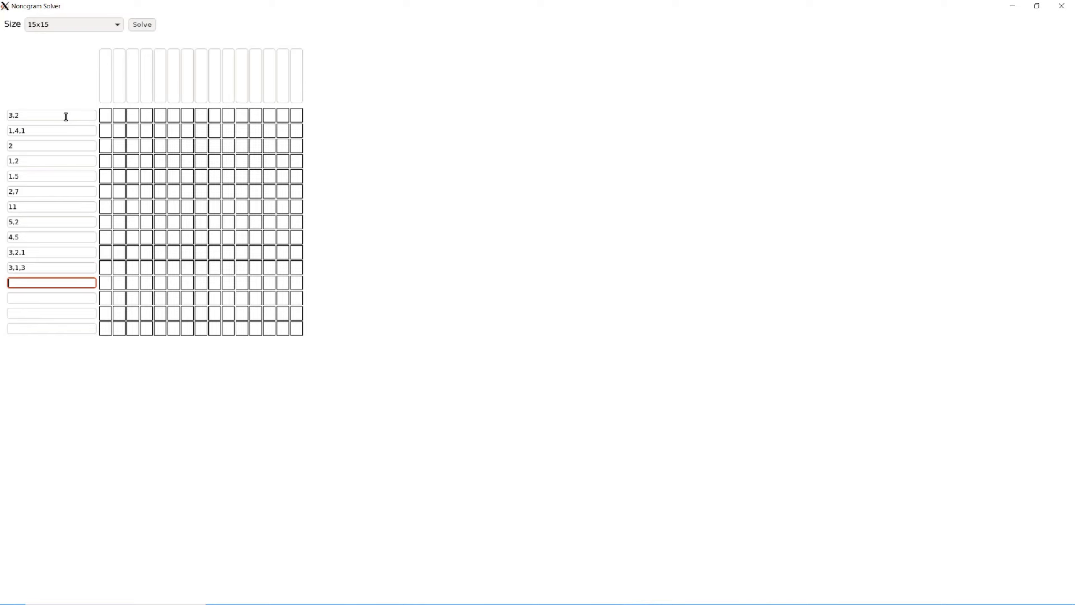
# Step: Enter the clues for rows 12 to 15 of the grid: 2,3,3; 2,3,3; 1,2,2,2; and 5,4
pyautogui.write('2,3,3')
pyautogui.press('Tab')
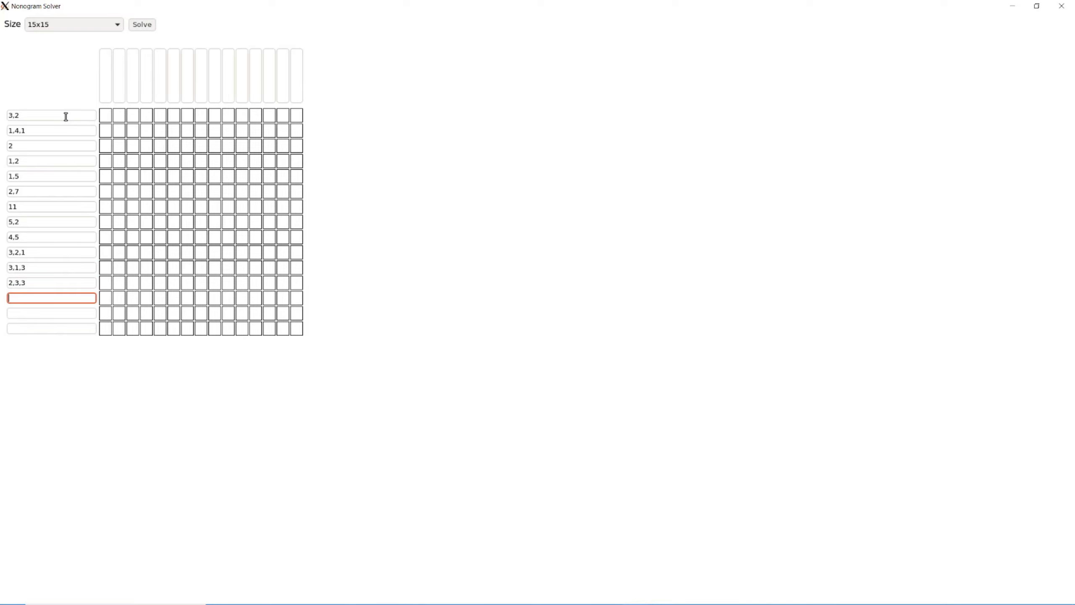
pyautogui.write('2,3,3')
pyautogui.press('Tab')
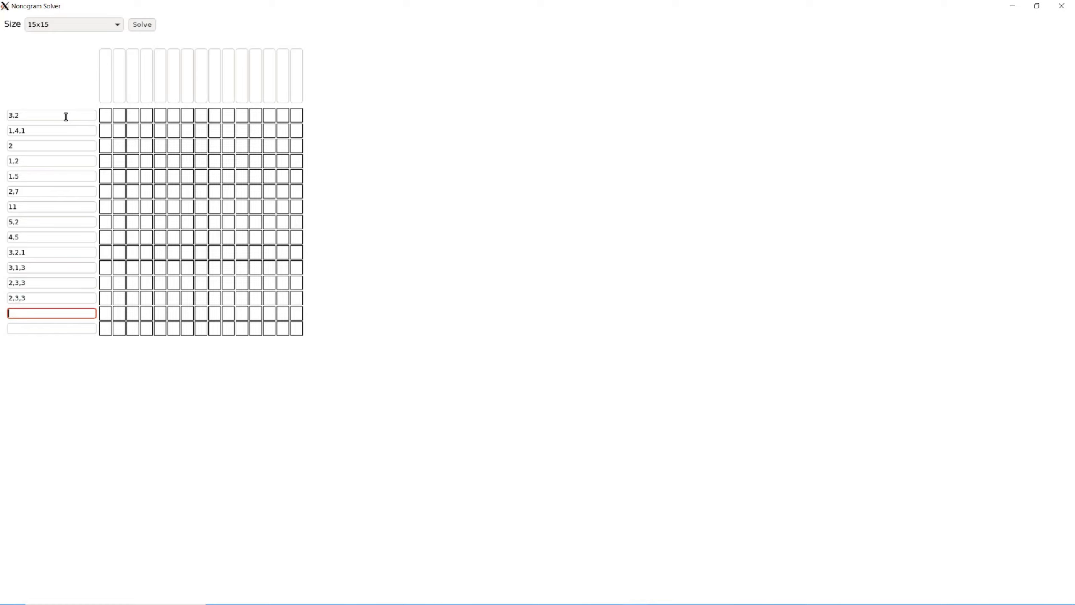
pyautogui.write('1,2,2,2')
pyautogui.press('Tab')
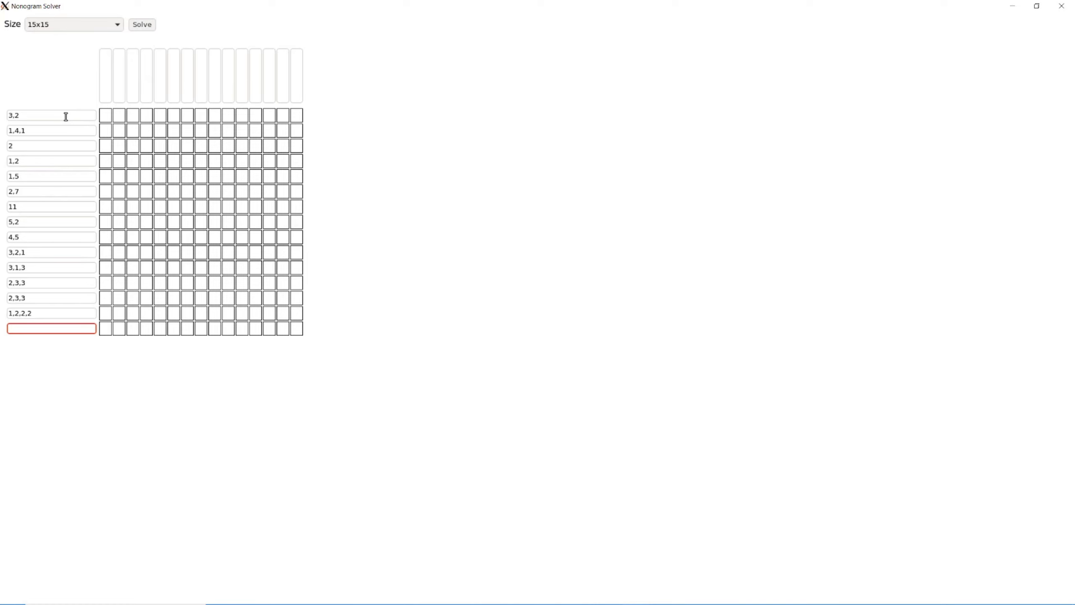
pyautogui.write('5,4,')
pyautogui.press('BackSpace')
pyautogui.press('Tab')
# Step: Enter the clues for columns 1 to 3 of the grid: 2,2; 1,1,3; and 2,2,5,1
pyautogui.click(106, 80)
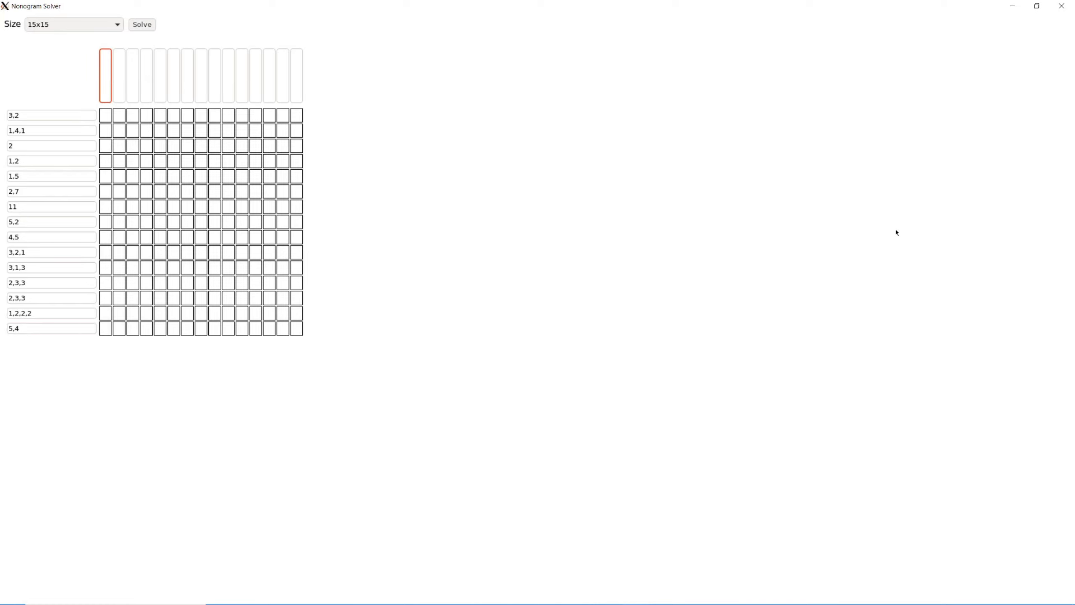
pyautogui.write('2,2')
pyautogui.press('Tab')
pyautogui.write('1,1,3')
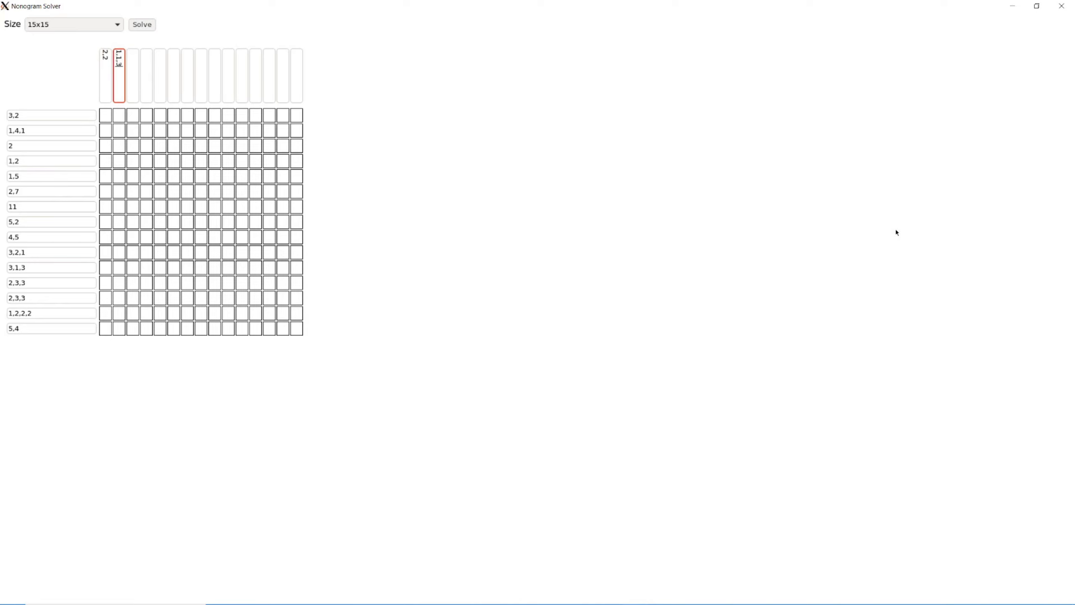
pyautogui.press('Tab')
pyautogui.write('3')
pyautogui.press('BackSpace')
pyautogui.write('2,2,')
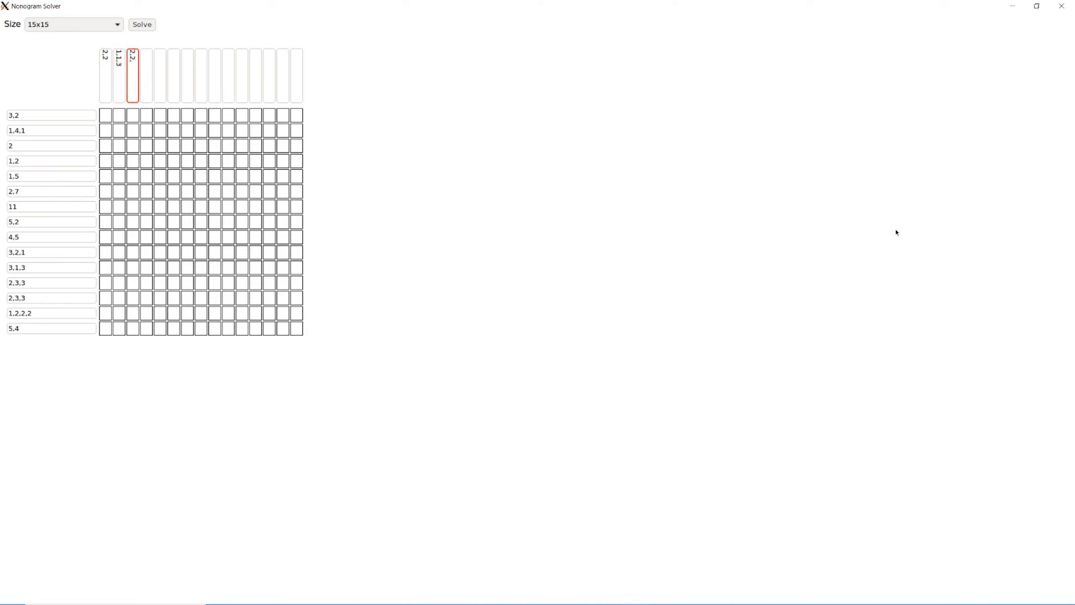
pyautogui.write('5,1')
pyautogui.press('Tab')
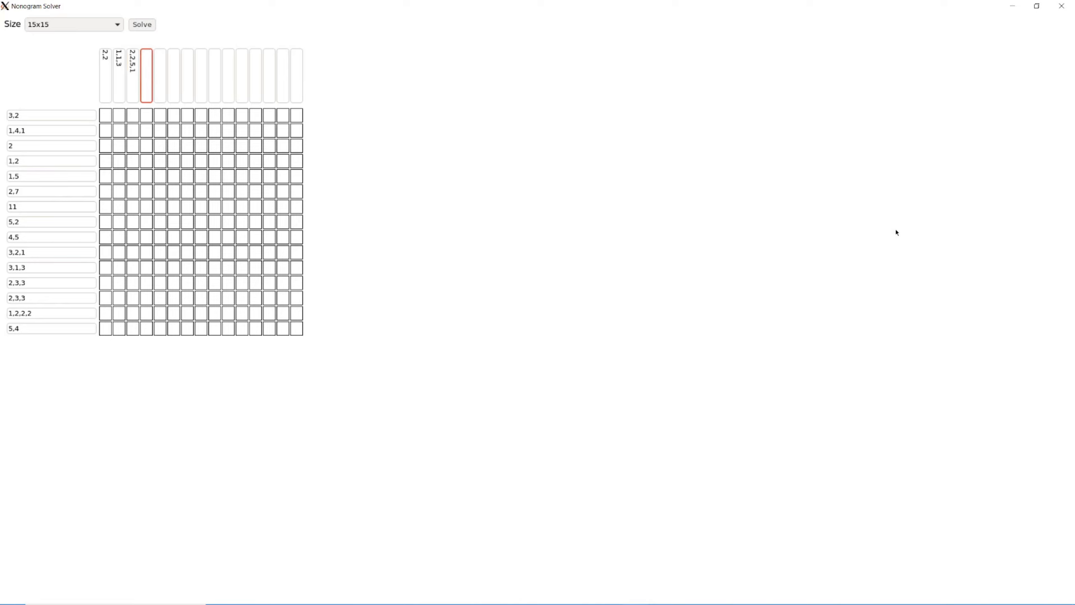
# Step: Enter the clues for columns 4 to 6 of the grid: 1,1,9; 1,5,3,1; and 1,5,1
pyautogui.write('1,1,9')
pyautogui.press('Tab')
pyautogui.write('1,5,3,1')
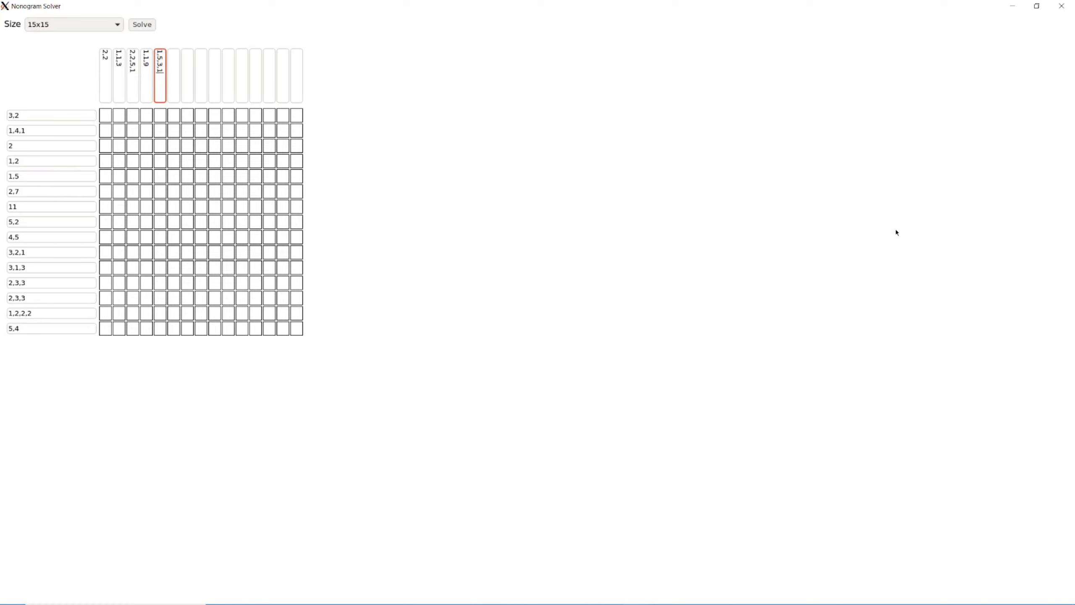
pyautogui.press('Tab')
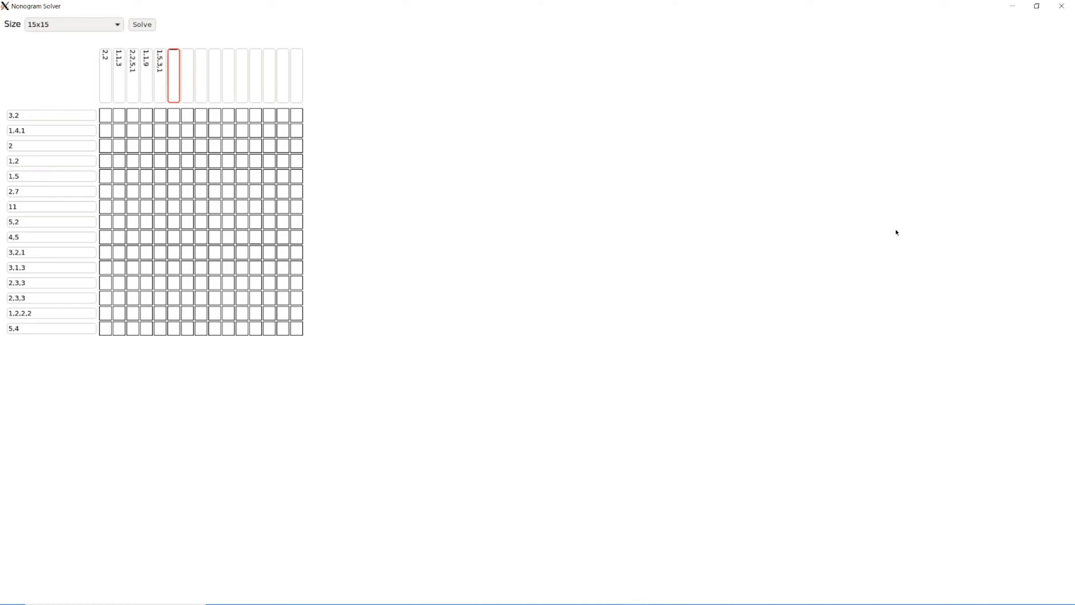
pyautogui.write('1,5,1')
pyautogui.press('Tab')
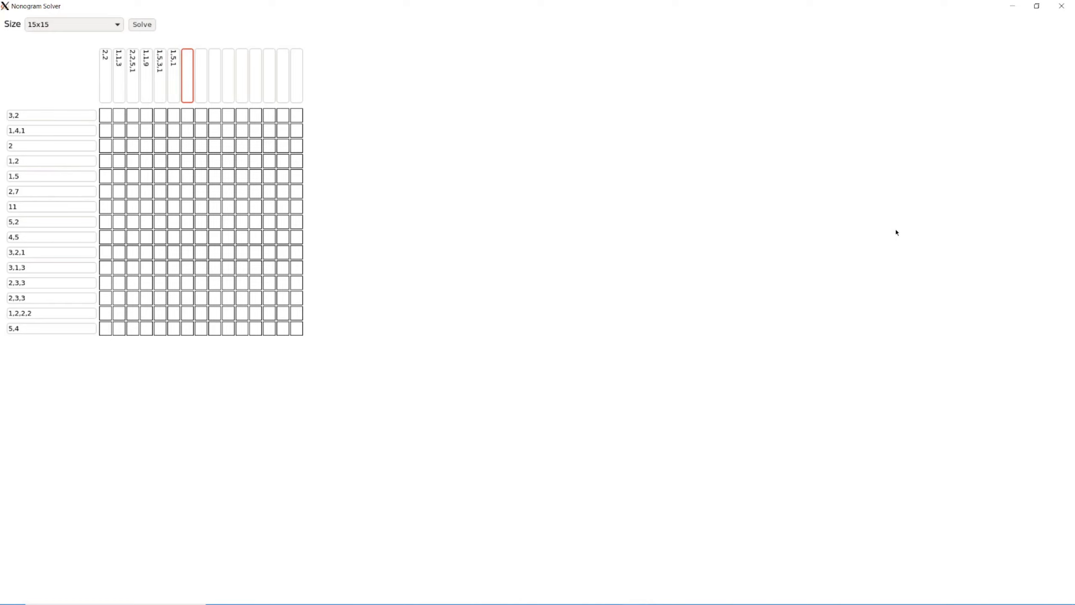
# Step: Enter the clues for columns 7 to 9 of the grid: 3,2,3; 2,2; and 2,6
pyautogui.write('3,2,3')
pyautogui.press('Tab')
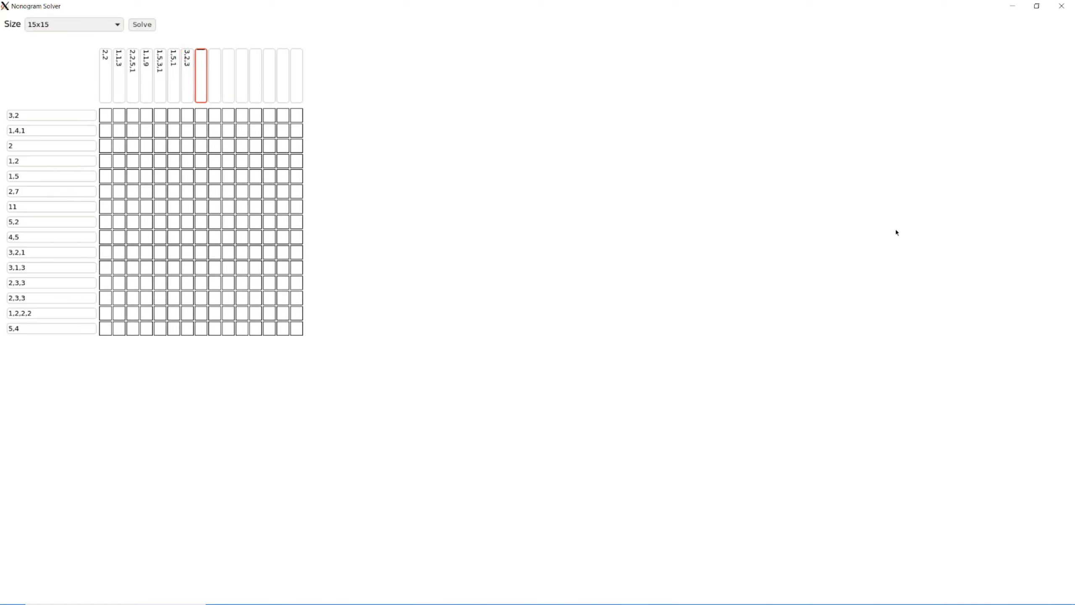
pyautogui.write('2,2')
pyautogui.press('Tab')
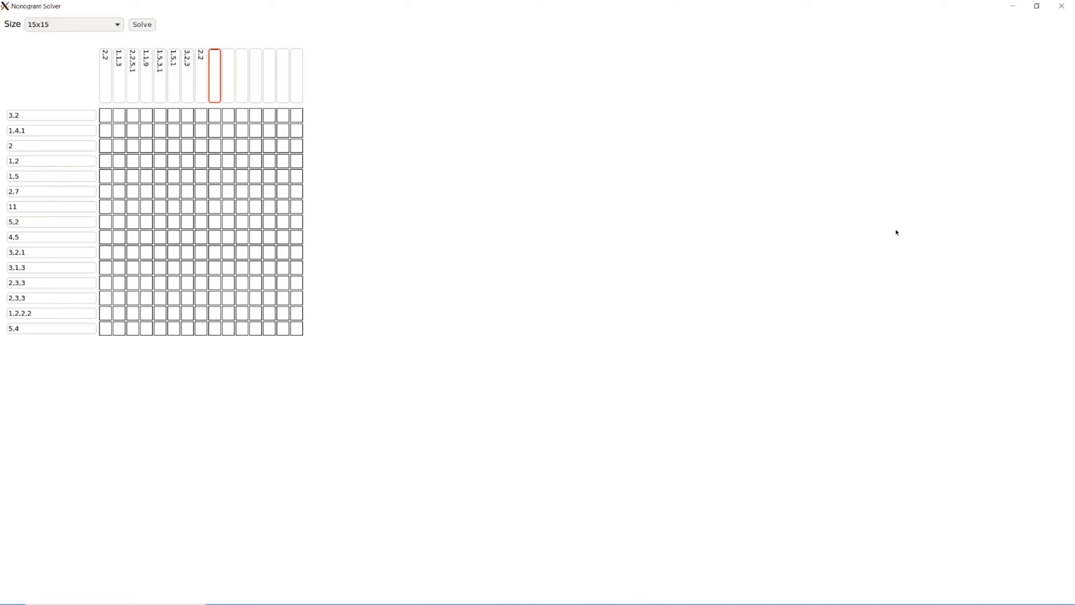
pyautogui.write('2,6')
pyautogui.press('Tab')
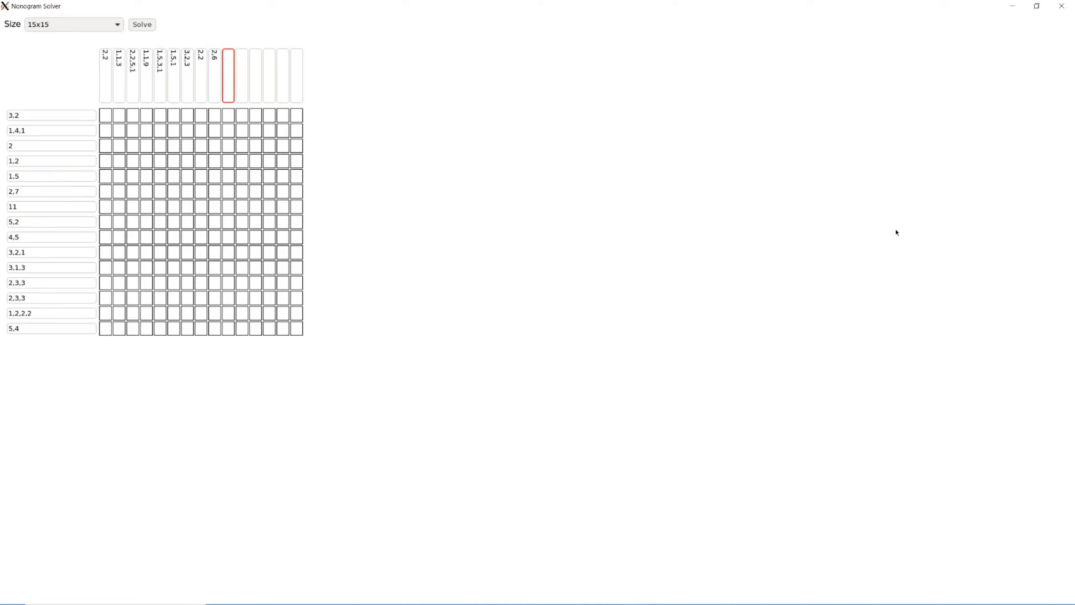
# Step: Enter the clues for columns 10 to 13 of the grid: 2,2,2; 1,1,1; 3,5; and 2,4
pyautogui.write('2,2,2')
pyautogui.press('Tab')
pyautogui.write('1,1,1')
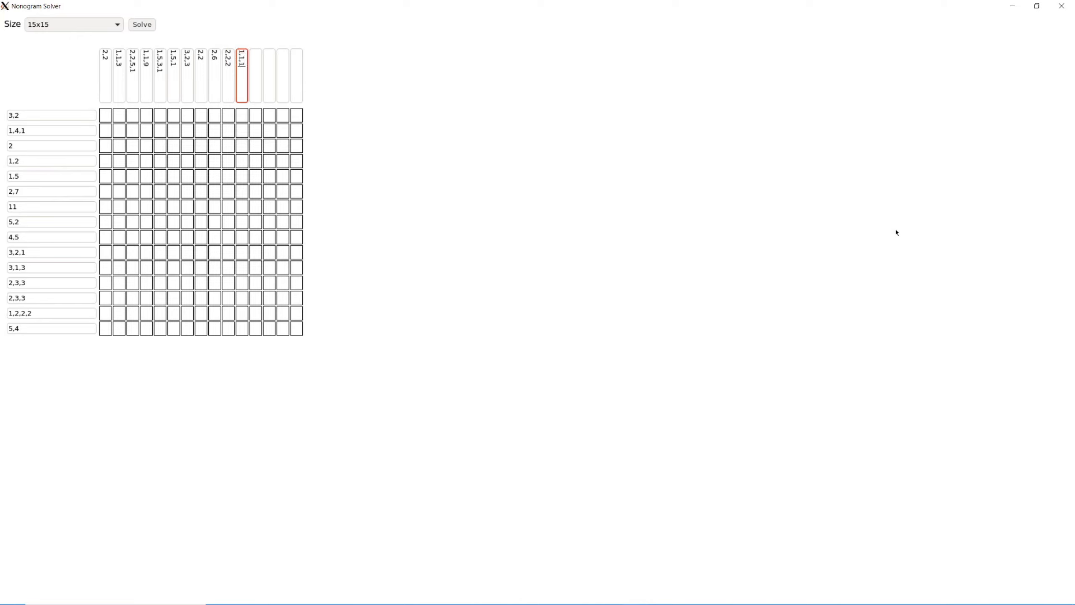
pyautogui.press('Tab')
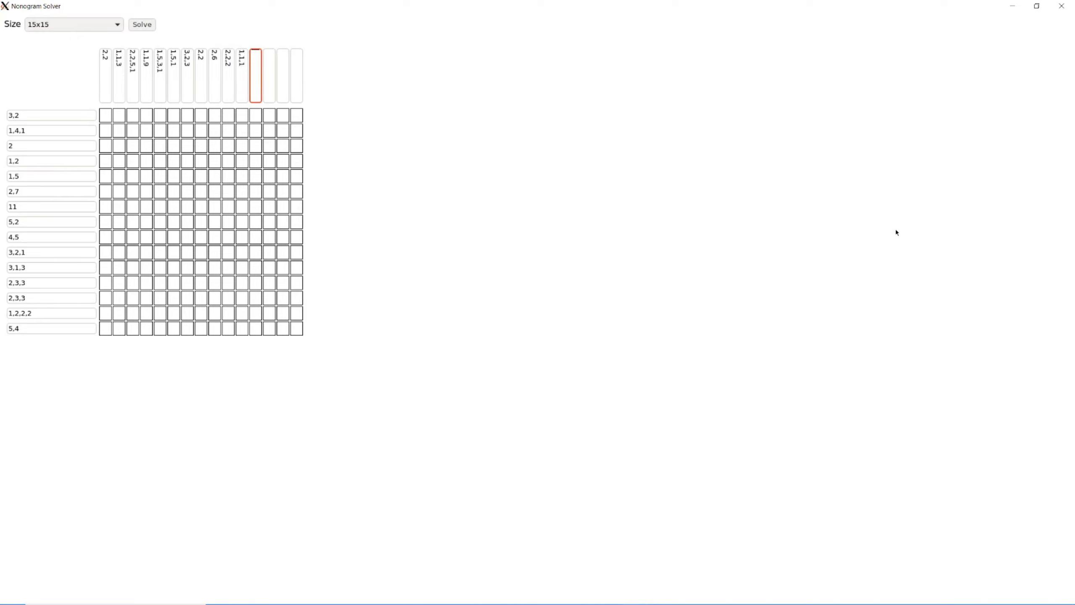
pyautogui.write('3,5')
pyautogui.press('Tab')
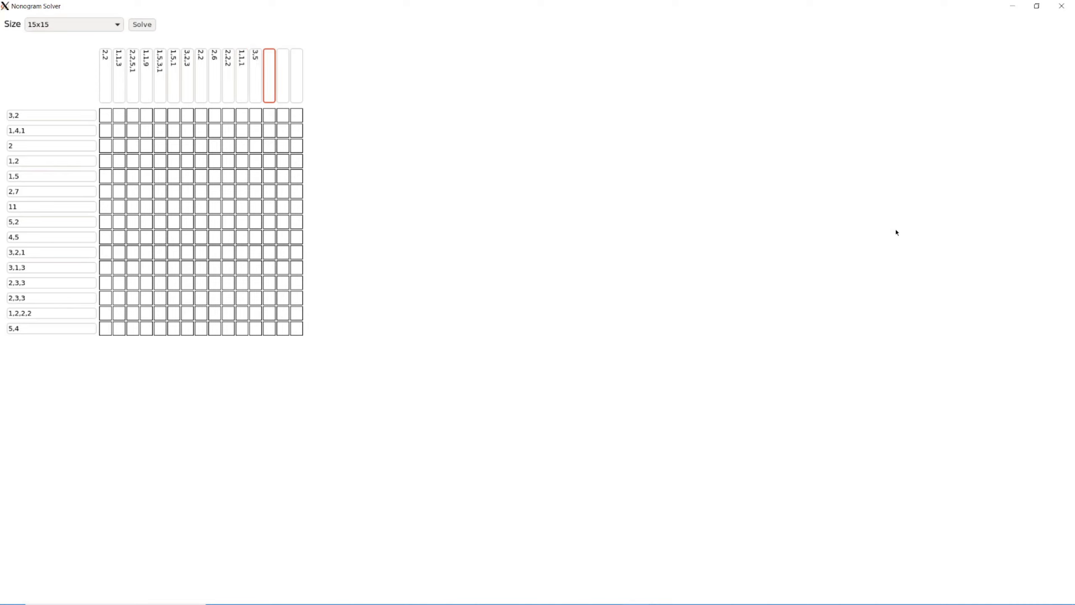
pyautogui.write('2,4')
pyautogui.press('Tab')
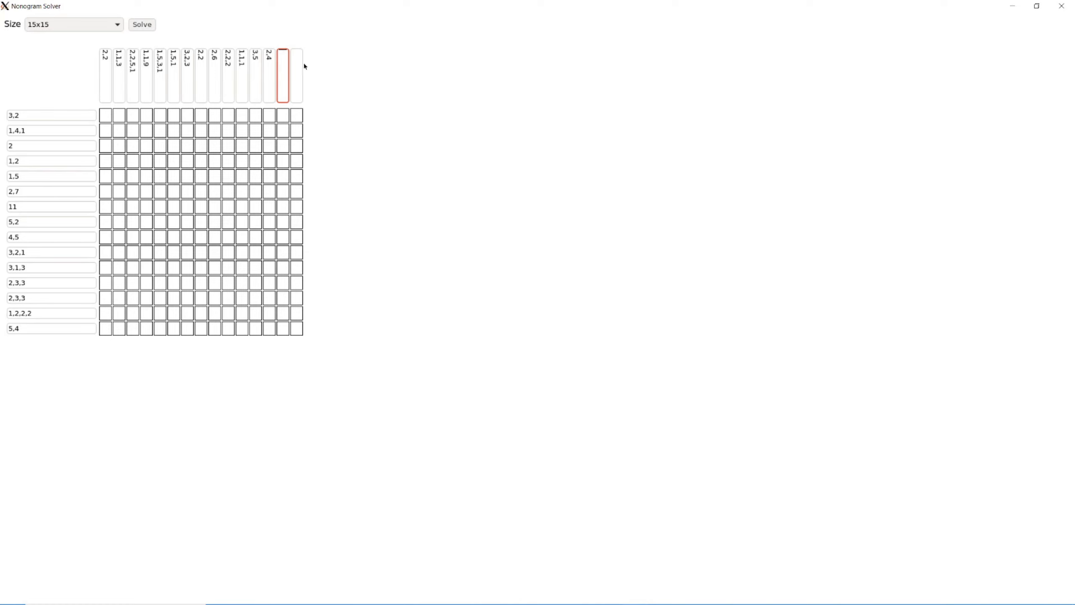
# Step: Enter 5 as the clue for column 15 and 2,4 for column 14, and change column 13's clue to 3,5
pyautogui.press('Tab')
pyautogui.write('5')
pyautogui.hotkey('shift', 'Tab')
pyautogui.write('2,4')
pyautogui.press('BackSpace')
pyautogui.write('4')
pyautogui.hotkey('shift', 'Tab')
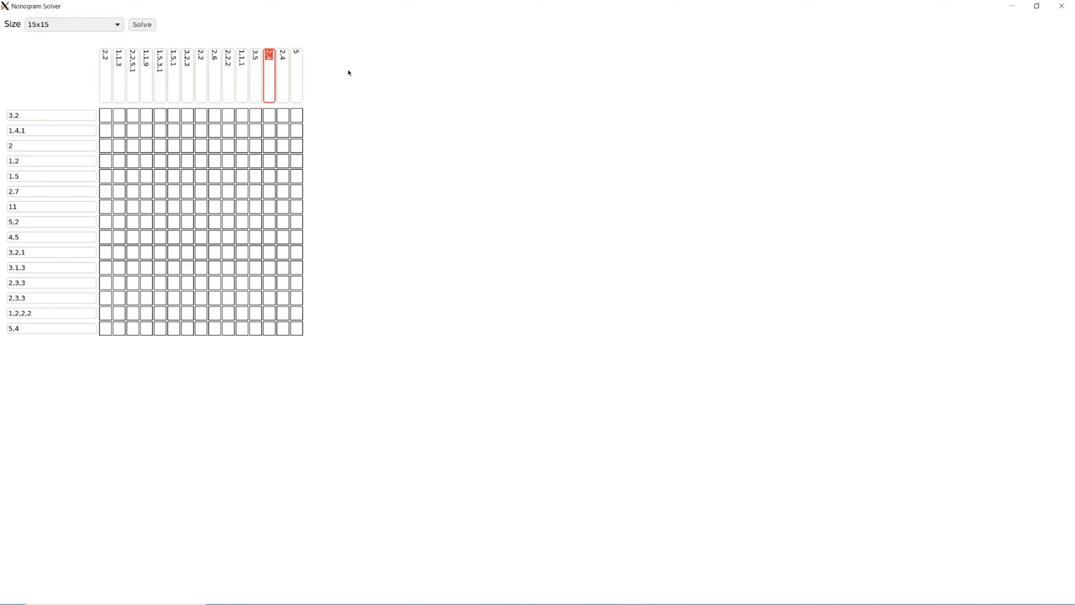
pyautogui.write('3,5')
pyautogui.hotkey('shift', 'Tab')
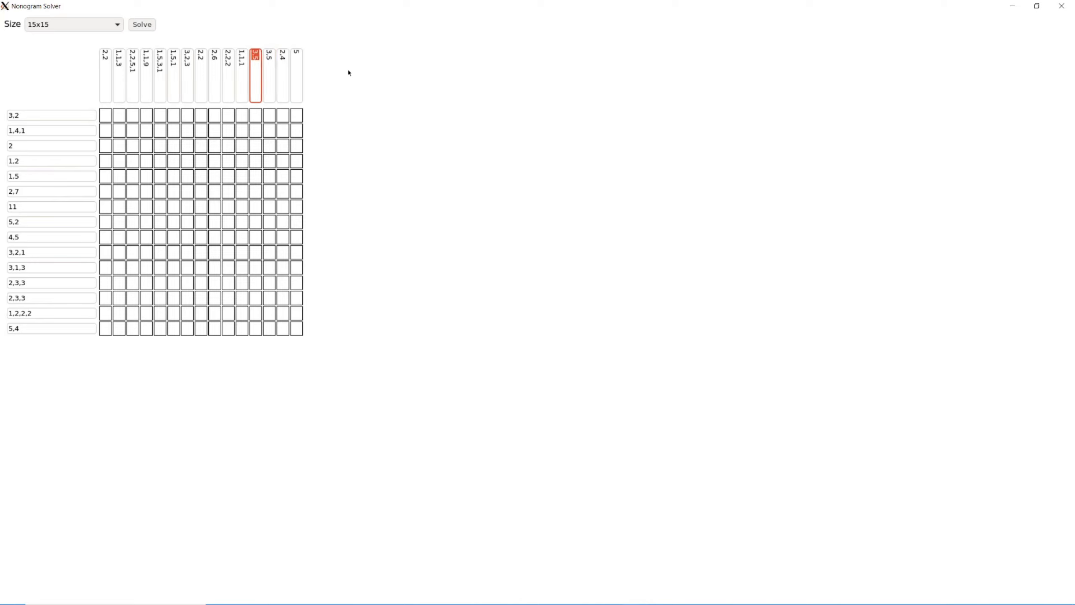
# Step: Change the clue of column 12 to 1,1,1 and the clue of column 11 to 2,2,2
pyautogui.write('1,1,1')
pyautogui.press('Tab')
pyautogui.hotkey('shift', 'Tab')
pyautogui.hotkey('shift', 'Tab')
pyautogui.write('2,2,2,')
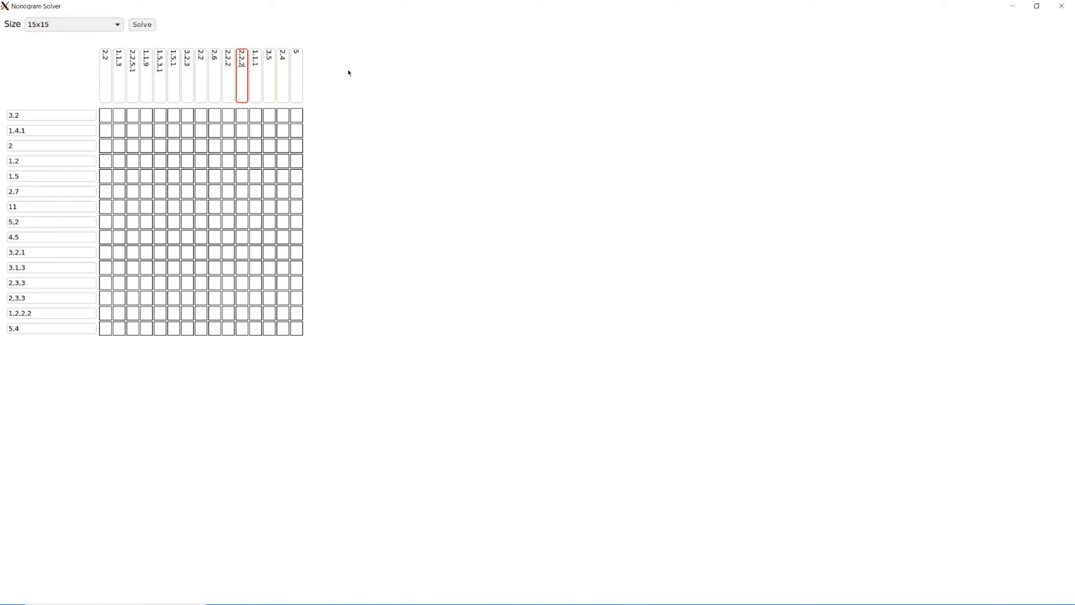
# Step: Change the clue of column 10 to 2,6 and the clue of column 9 to 2,2
pyautogui.hotkey('shift', 'Tab')
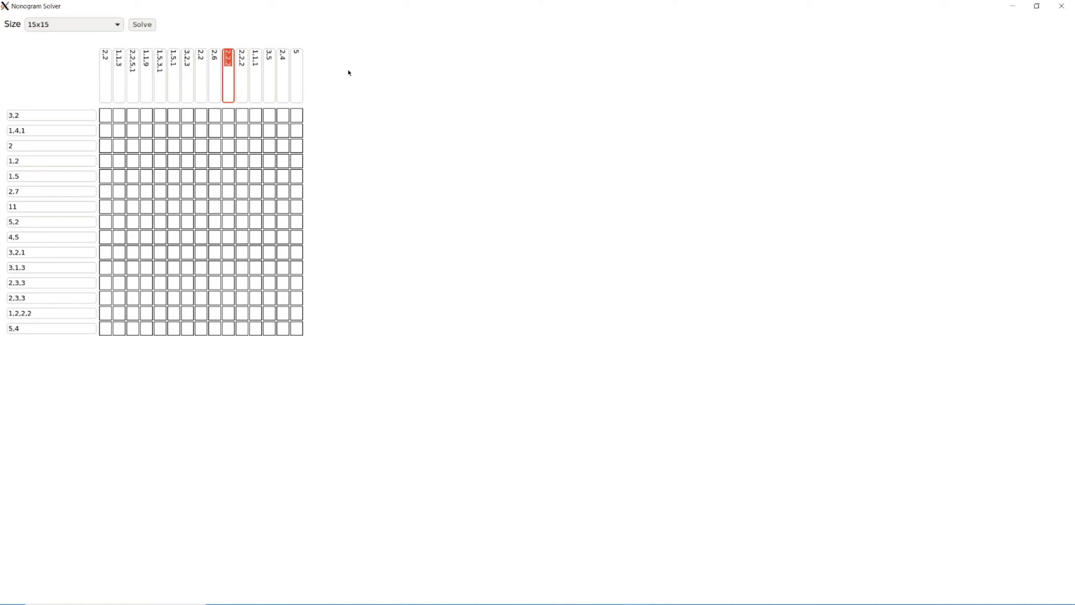
pyautogui.write('2,6')
pyautogui.hotkey('shift', 'Tab')
pyautogui.write('2,2')
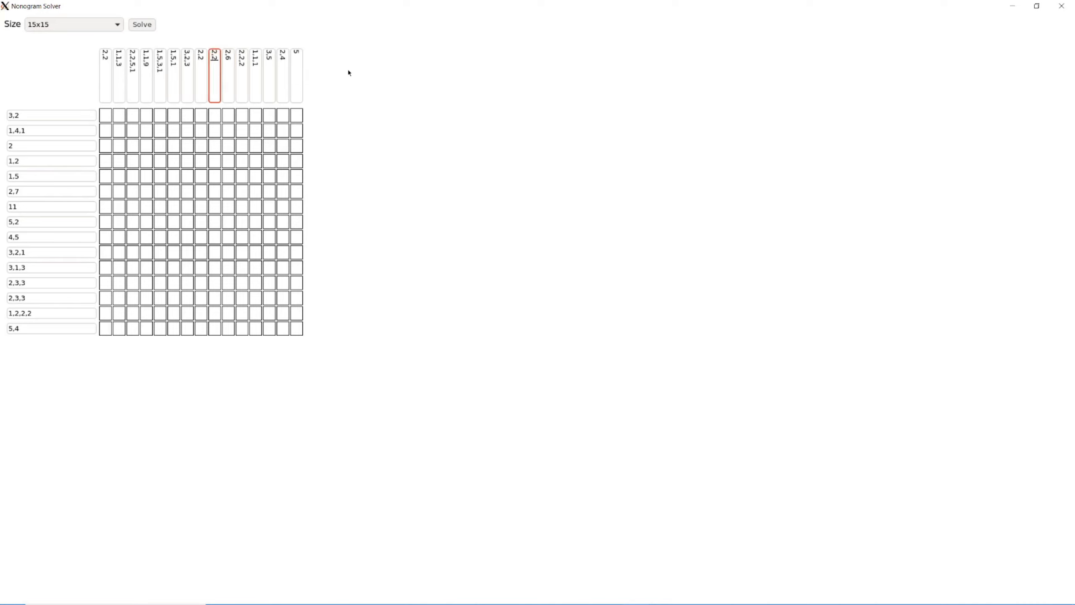
# Step: Change the clue of column 8 to 3,2,3 and the clue of column 7 to 1,5,2
pyautogui.press('Tab')
pyautogui.hotkey('shift', 'Tab')
pyautogui.hotkey('shift', 'Tab')
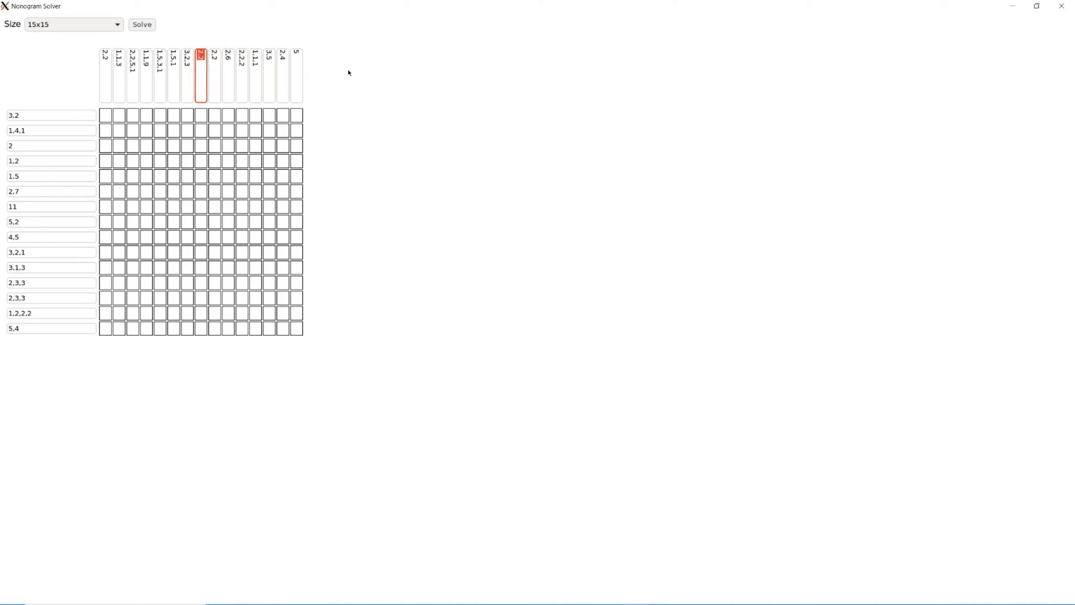
pyautogui.write('3,2,3')
pyautogui.hotkey('shift', 'Tab')
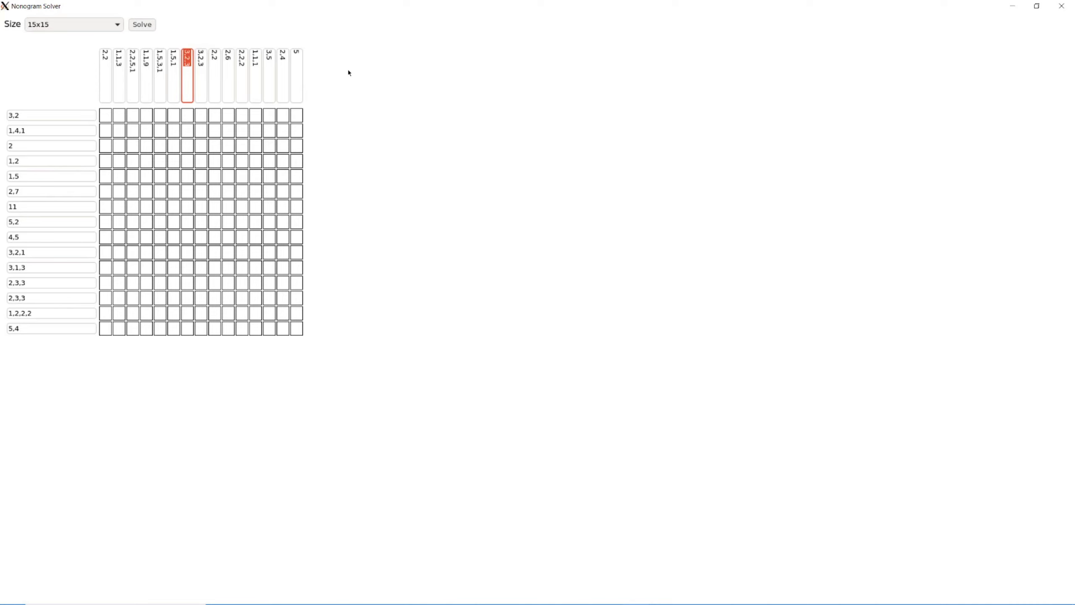
pyautogui.write('1,5,2')
pyautogui.press('Tab')
pyautogui.press('Tab')
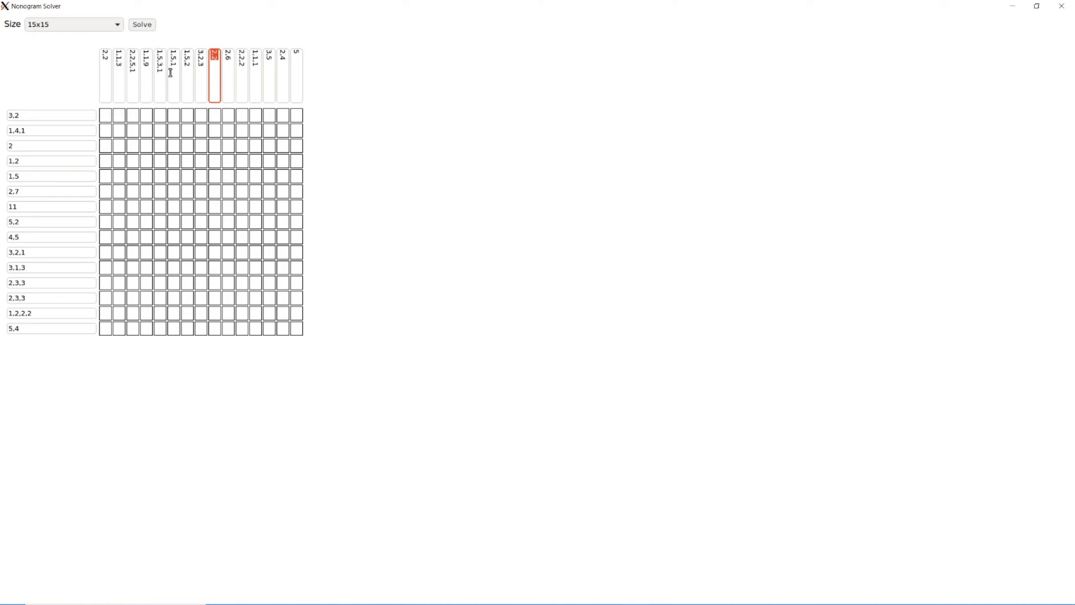
# Step: Try to solve the puzzle with the letter a as column 15's clue, and set that clue back to 5
pyautogui.click(351, 157)
pyautogui.click(300, 51)
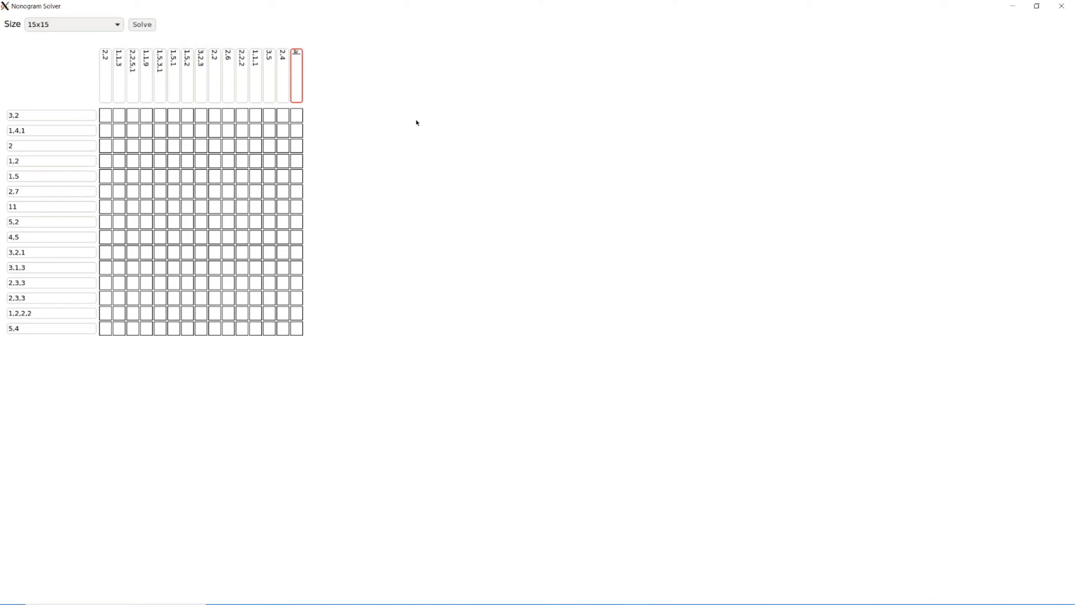
pyautogui.click(142, 25)
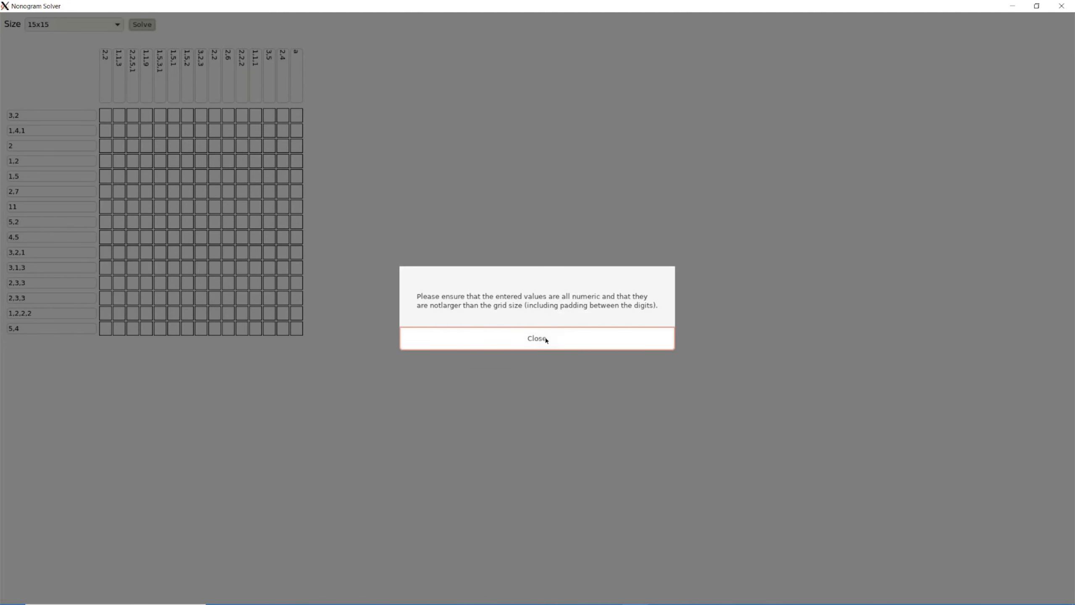
pyautogui.click(545, 339)
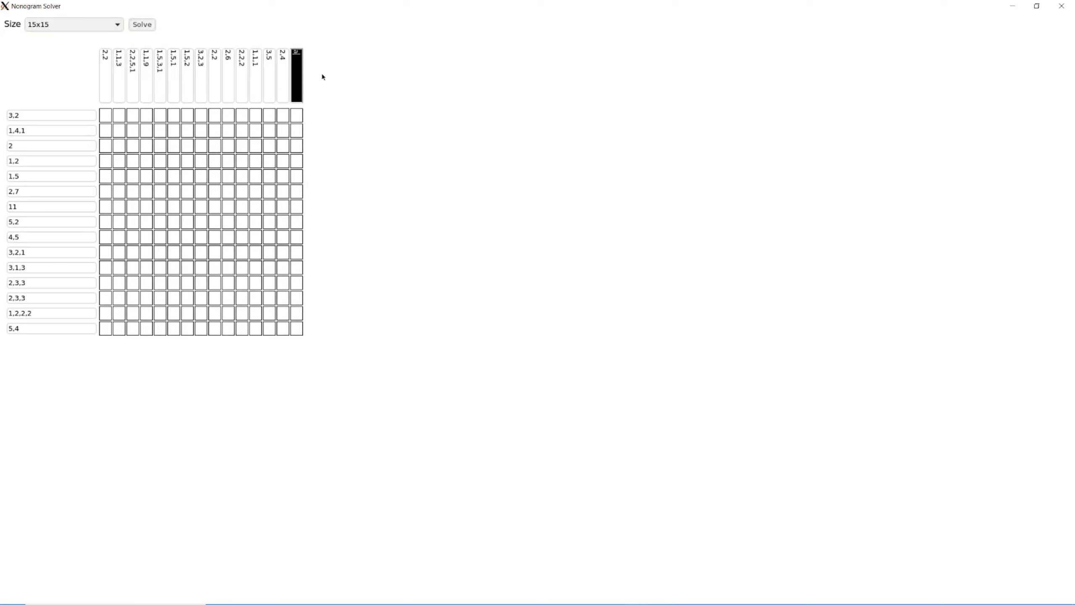
pyautogui.press('BackSpace')
pyautogui.write('5')
# Step: Fill grid cells by hand: row 1 columns 14 and 15, row 2 column 14, rows 3 and 4 column 12, row 5 column 11
pyautogui.click(296, 119)
pyautogui.click(282, 115)
pyautogui.click(283, 131)
pyautogui.click(256, 145)
pyautogui.click(260, 165)
pyautogui.click(240, 175)
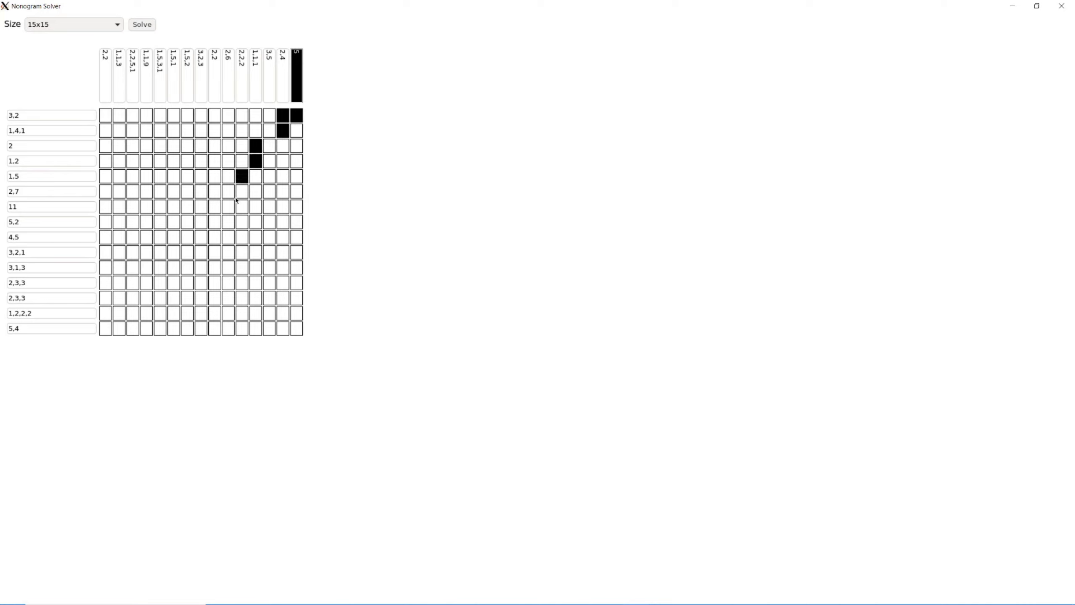
pyautogui.moveTo(248, 194)
pyautogui.mouseDown()
pyautogui.moveTo(270, 192)
pyautogui.moveTo(283, 147)
pyautogui.moveTo(299, 144)
pyautogui.moveTo(296, 193)
pyautogui.moveTo(281, 208)
pyautogui.moveTo(296, 208)
pyautogui.moveTo(280, 226)
pyautogui.moveTo(350, 199)
pyautogui.mouseUp()
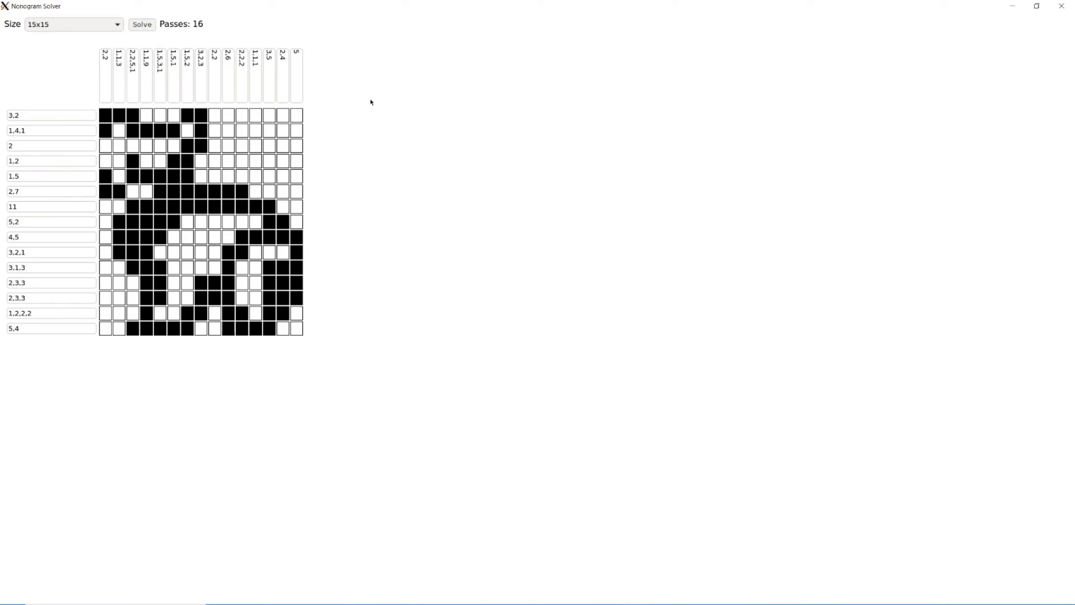
pyautogui.moveTo(29, 115); pyautogui.dragTo(7, 115)
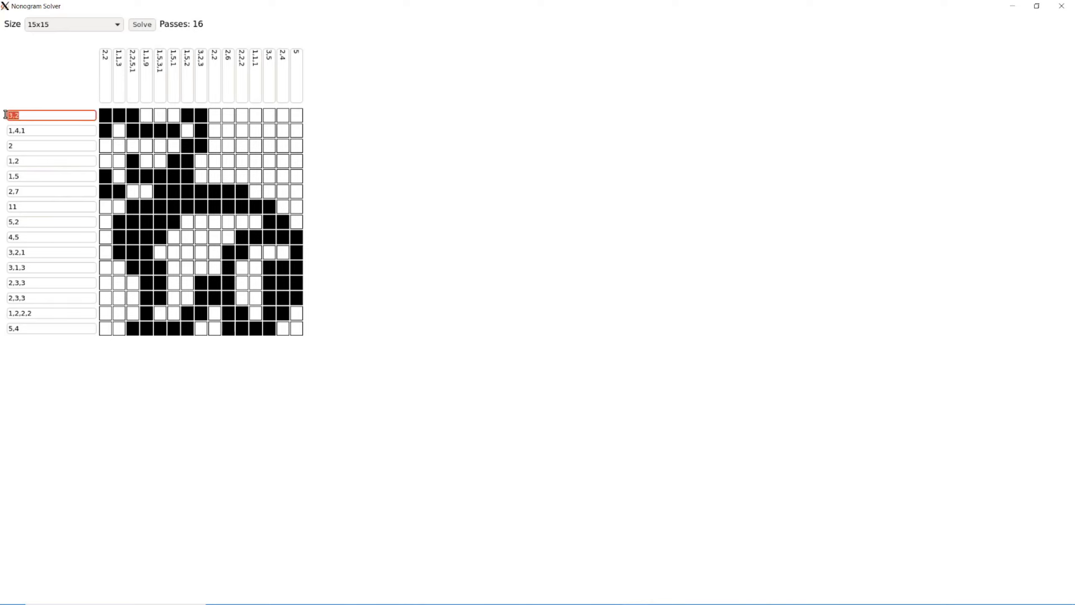
pyautogui.click(107, 115)
pyautogui.click(104, 117)
pyautogui.click(115, 25)
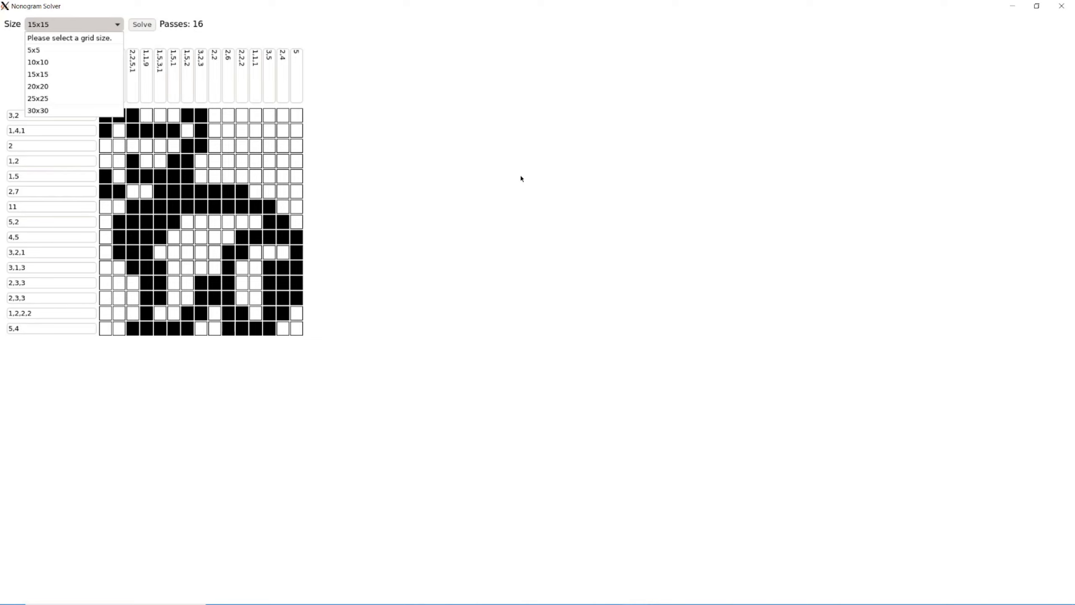
pyautogui.click(521, 178)
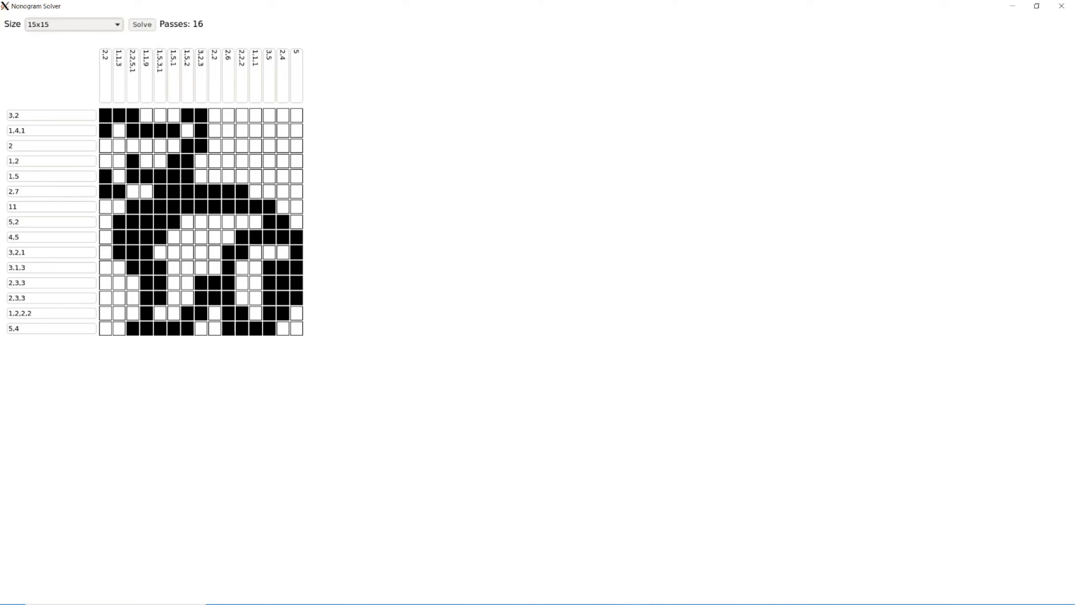